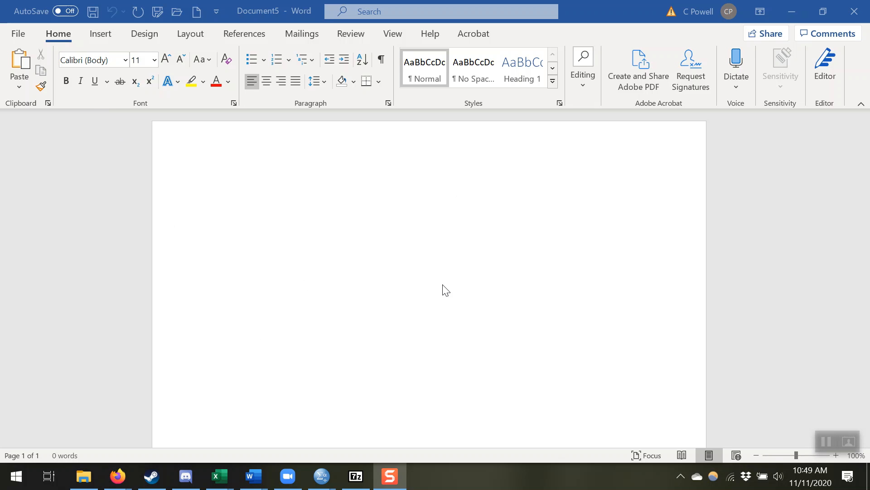
Insert a Clustered Column chart into the blank document
click(107, 38)
click(245, 68)
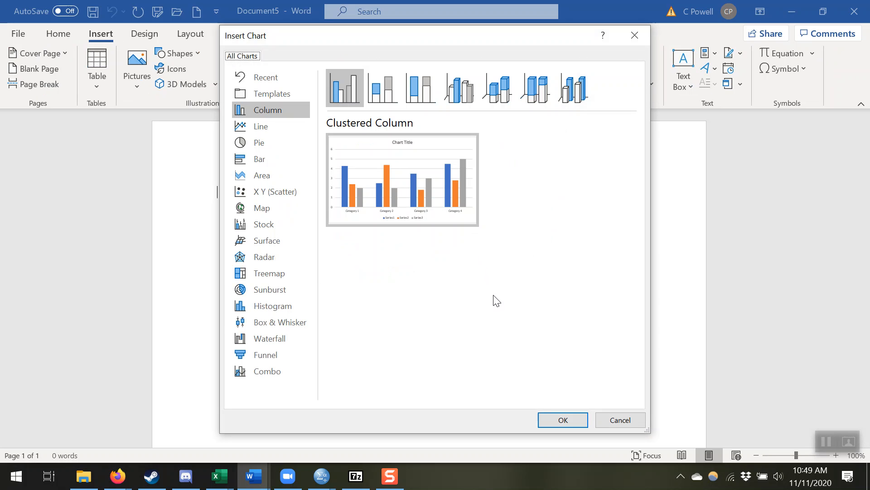
mouse_move(436, 198)
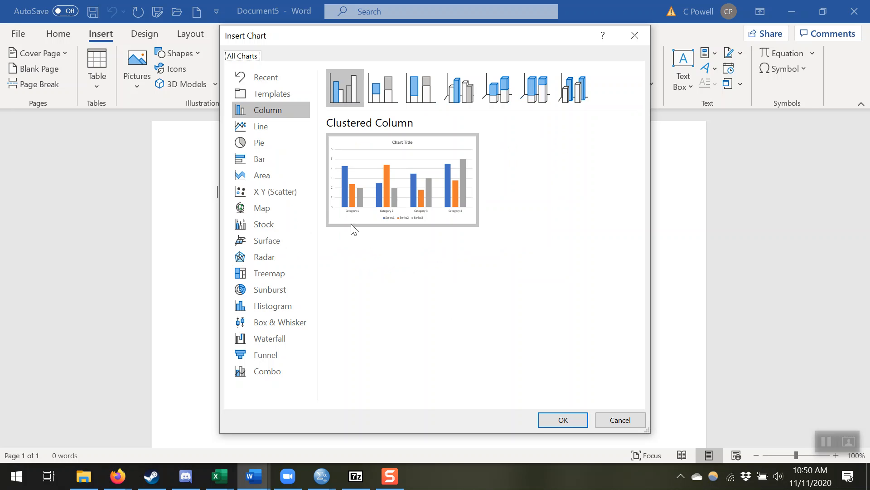
click(260, 127)
click(271, 111)
mouse_move(381, 163)
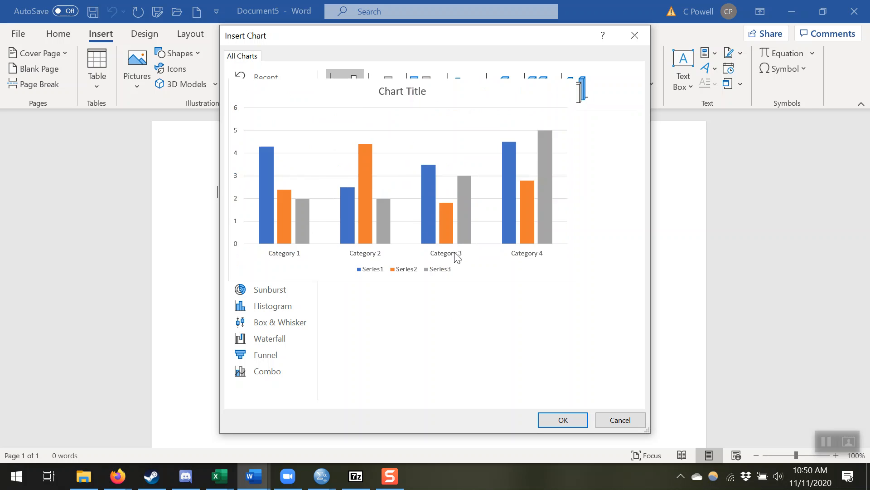
click(558, 426)
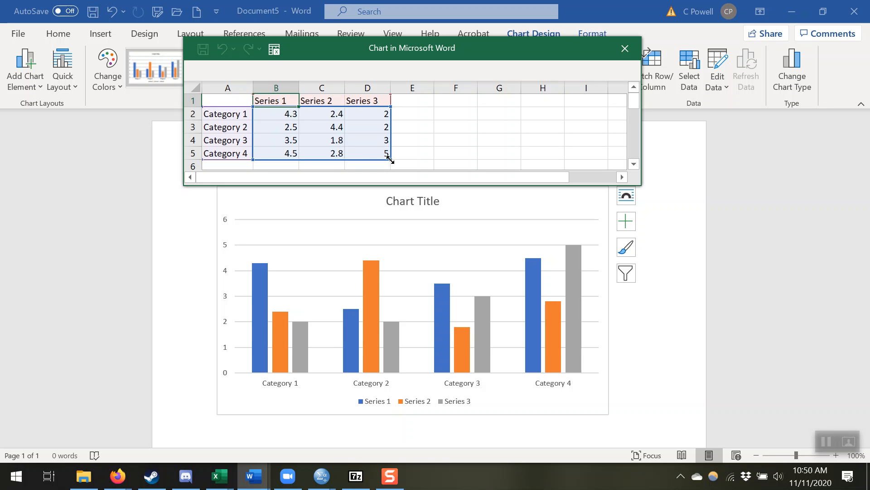
Shrink the chart data range to two categories and two series, and clear the Series 3 column and the Category 3 and 4 rows
drag(390, 159, 342, 131)
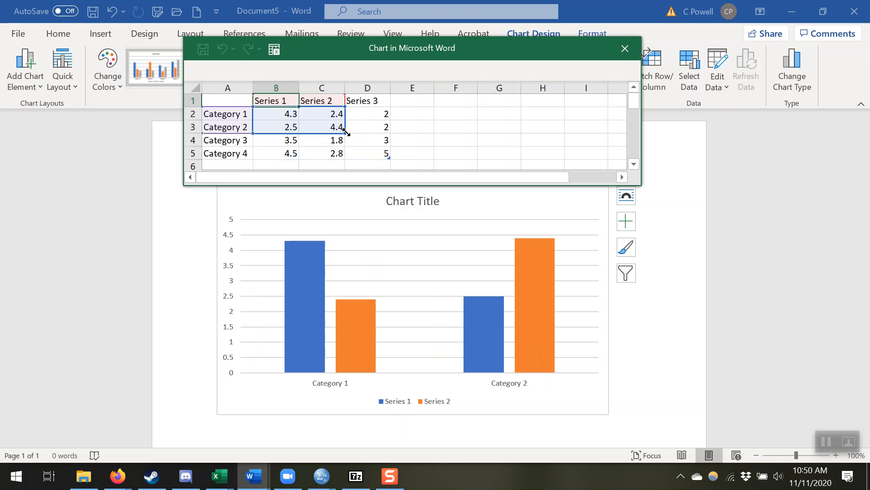
mouse_move(345, 134)
mouse_down()
mouse_move(348, 145)
mouse_move(342, 130)
mouse_move(392, 136)
mouse_move(359, 136)
mouse_up()
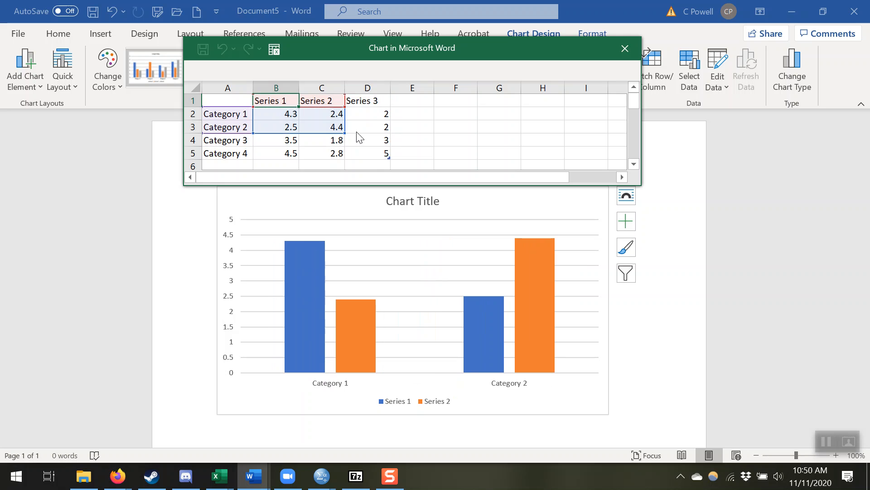
click(357, 87)
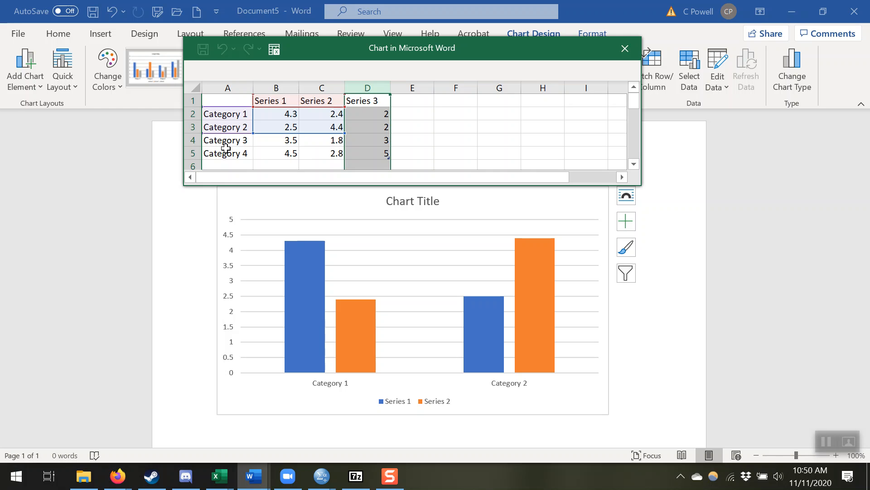
key(Delete)
drag(192, 140, 192, 151)
key(Delete)
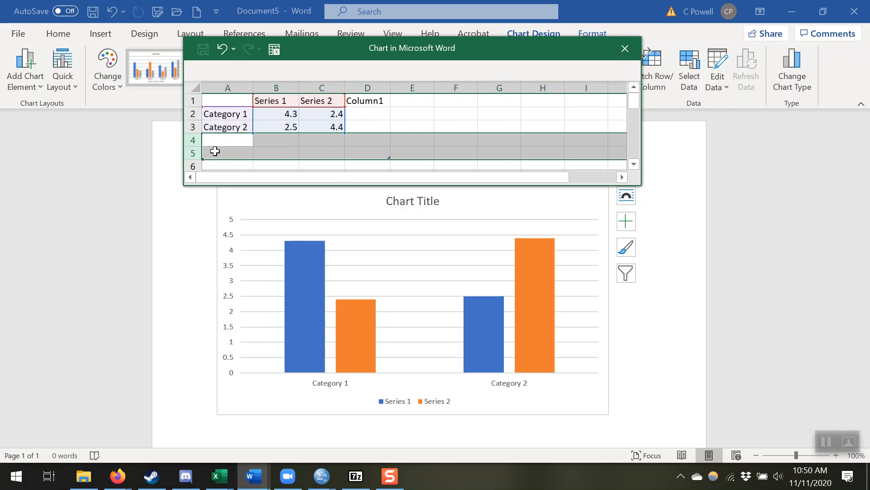
click(309, 153)
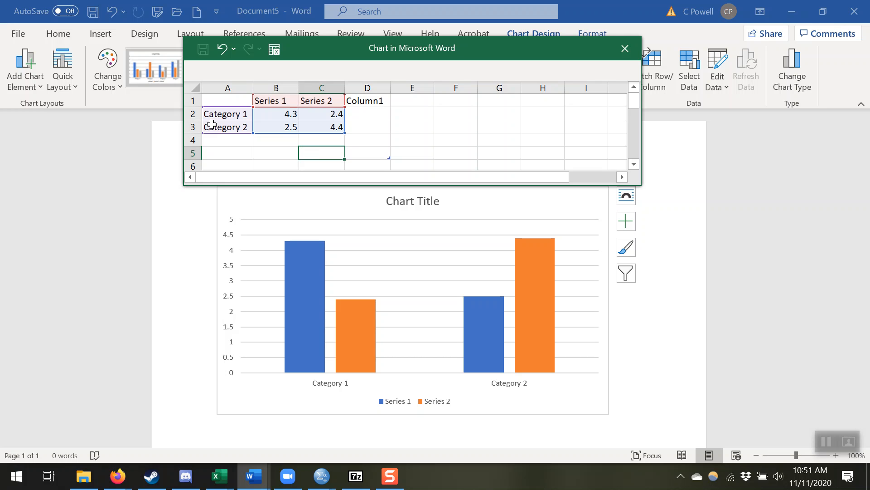
Rename the two chart categories in the data sheet as non-moralizing and moralizing
click(230, 115)
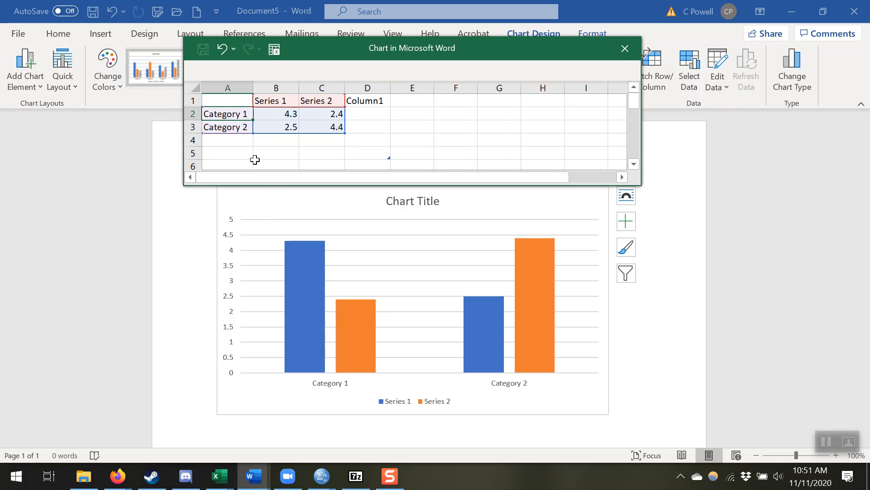
text(non-moralizing)
key(Return)
text(moralizing)
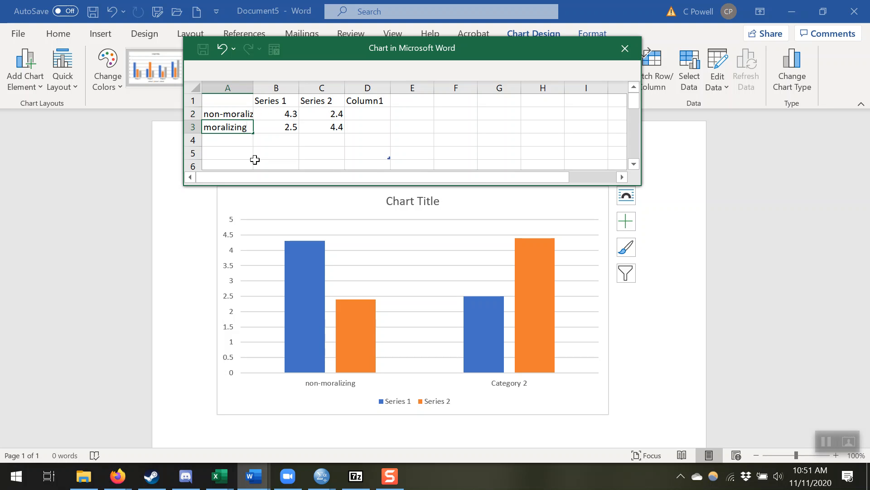
key(Return)
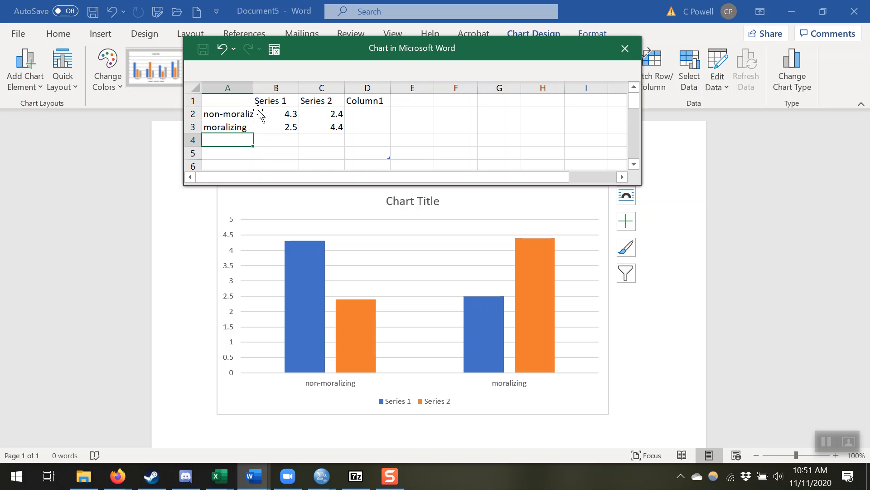
Rename the two data series in the header row as cheating and stealing
click(274, 100)
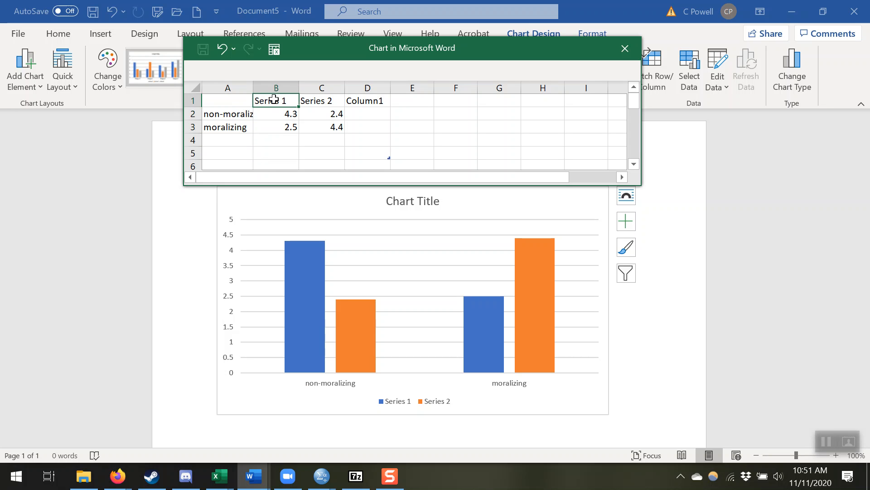
text(cheating)
key(Tab)
text(stealing)
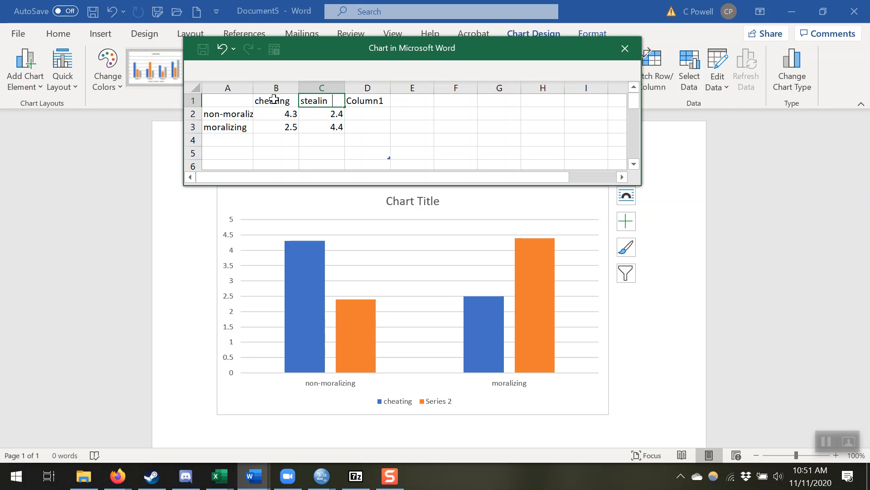
click(227, 127)
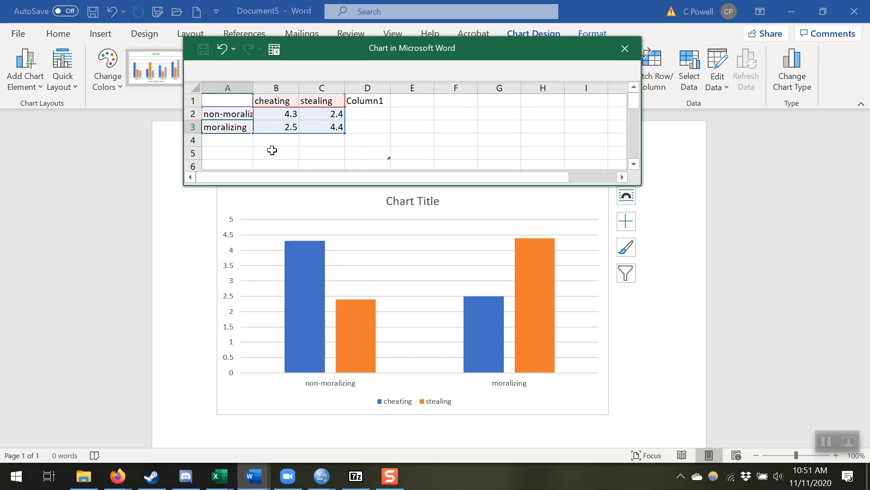
Set the non-moralizing values to 2.5 for cheating and 2.5 for stealing
click(269, 114)
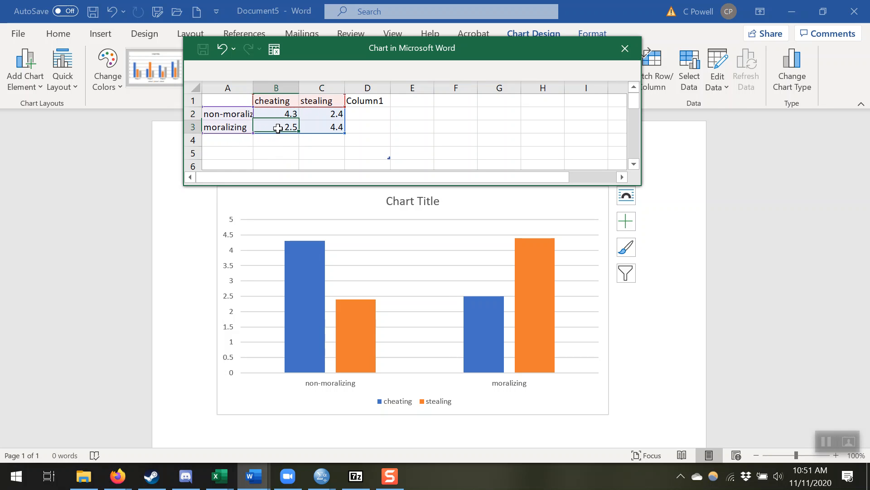
click(308, 116)
click(311, 128)
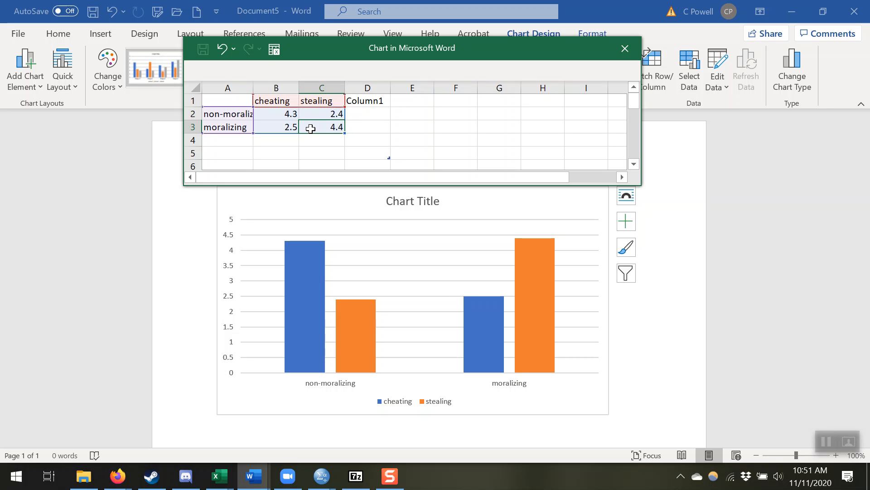
click(285, 114)
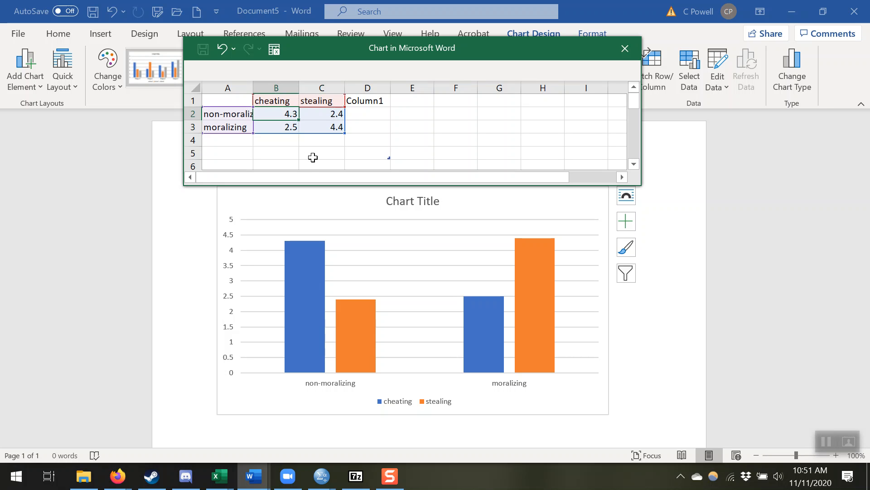
text(2.5)
key(Tab)
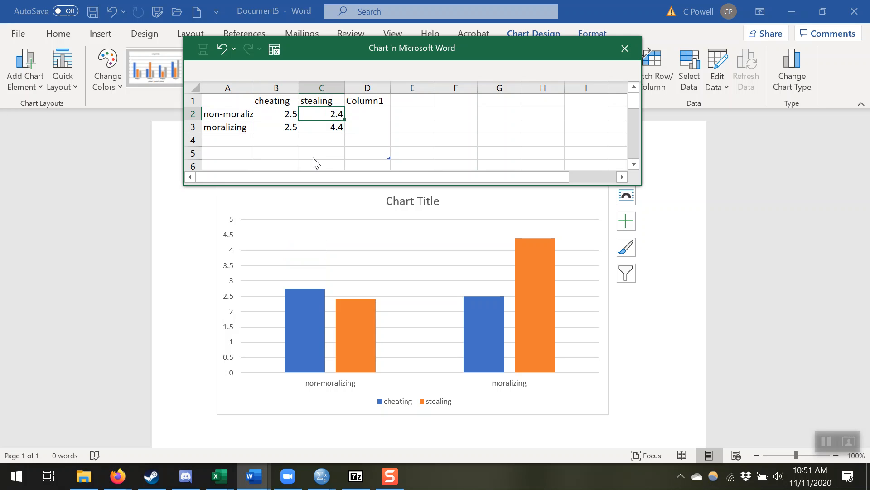
text(2.5)
key(Return)
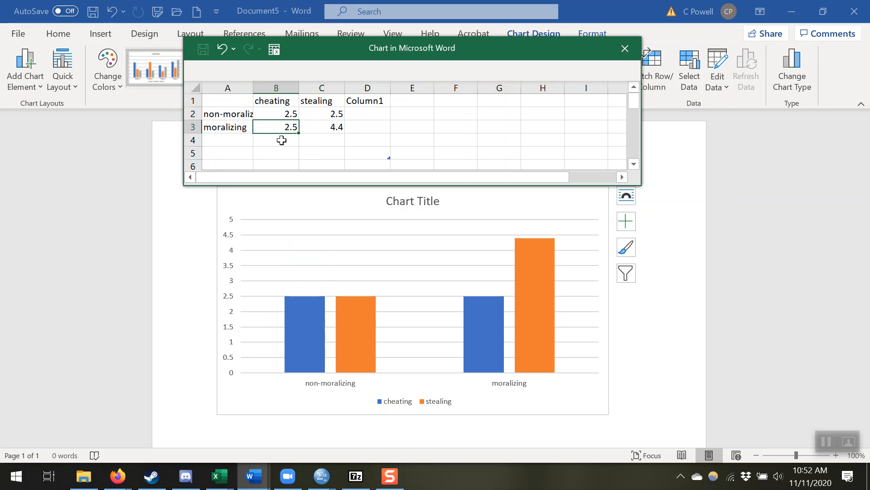
Set the moralizing values to 5.5 for cheating and 2.2 for stealing, and close the chart's data sheet
text(5.5)
key(Tab)
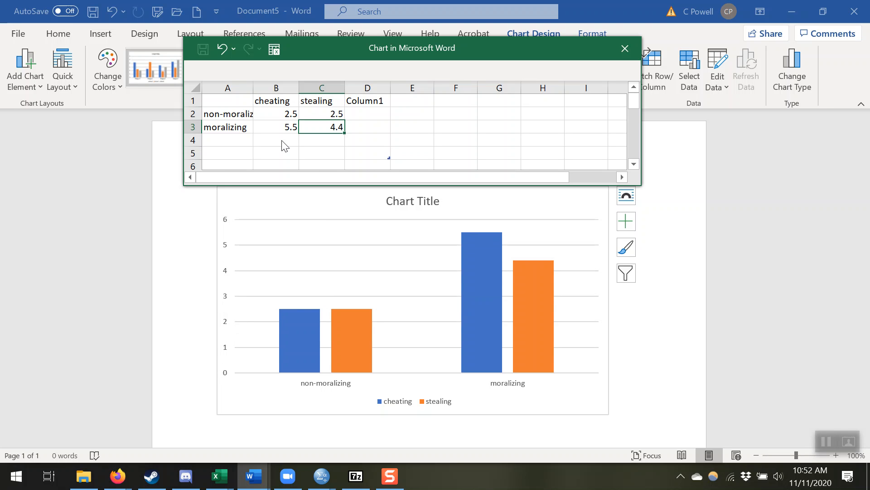
text(2.2)
click(282, 141)
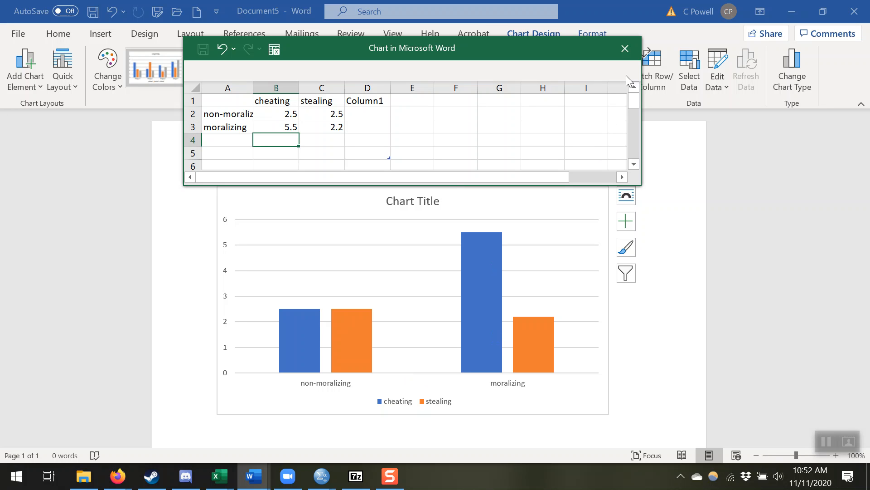
click(626, 48)
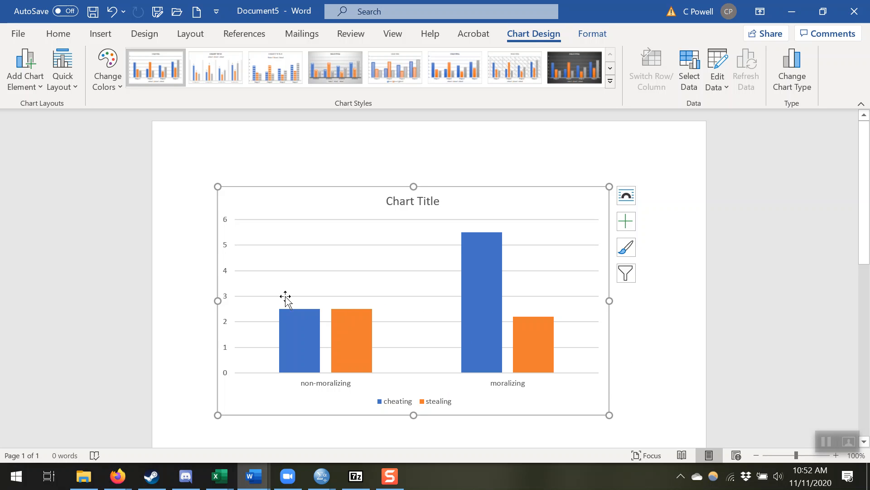
Delete the chart title and set the chart's major gridlines to no line
click(435, 198)
key(Delete)
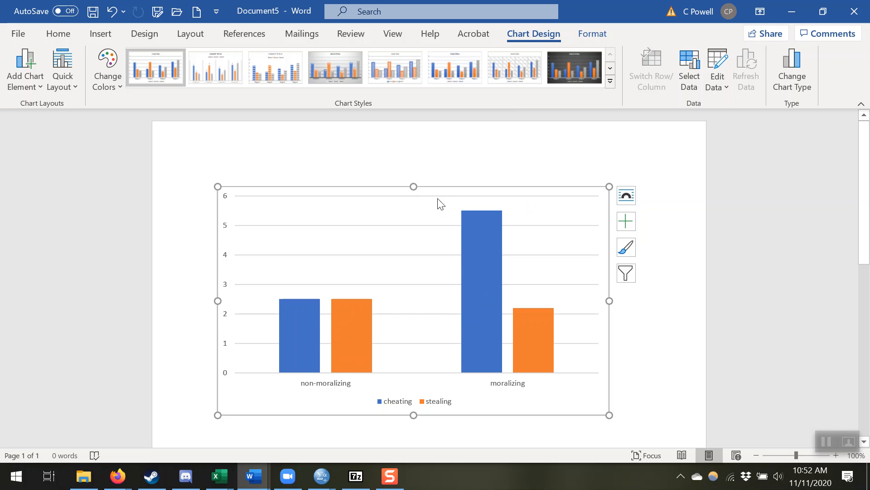
click(439, 195)
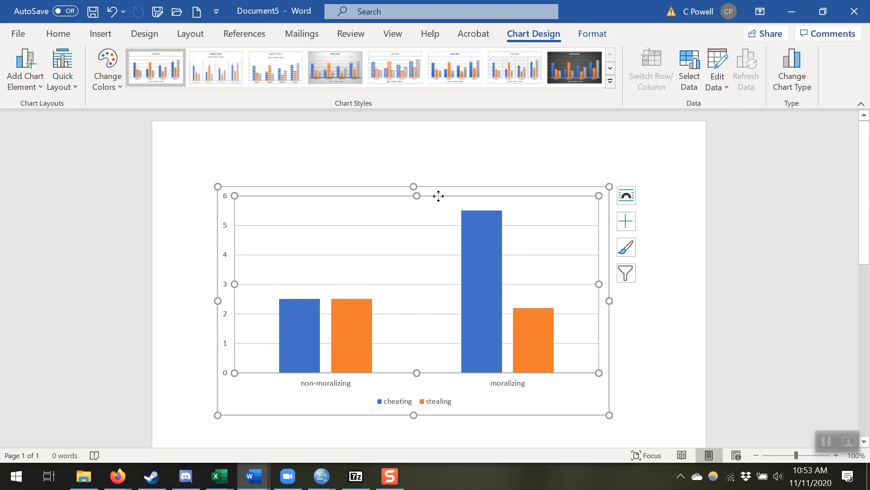
click(432, 226)
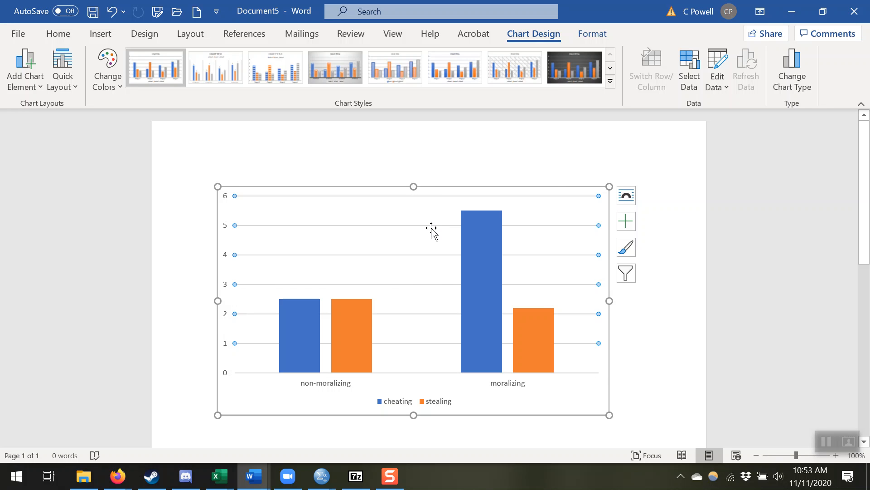
right_click(431, 228)
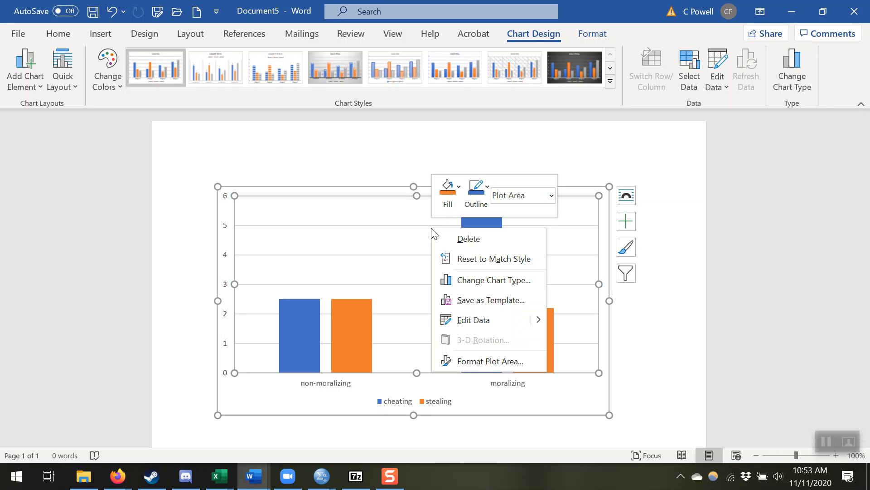
click(486, 362)
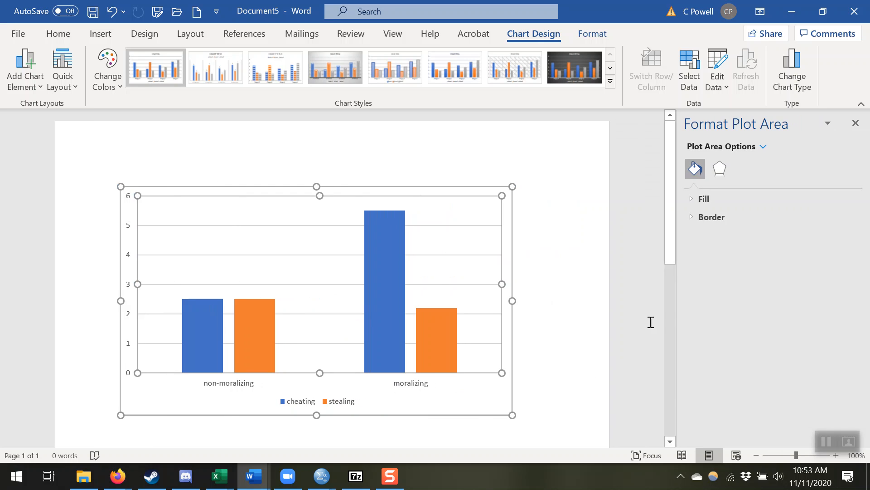
click(486, 226)
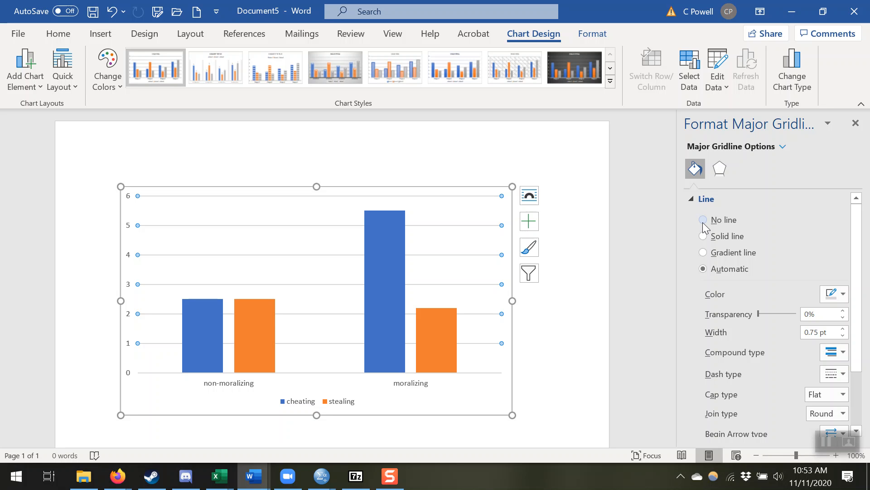
click(703, 224)
click(564, 305)
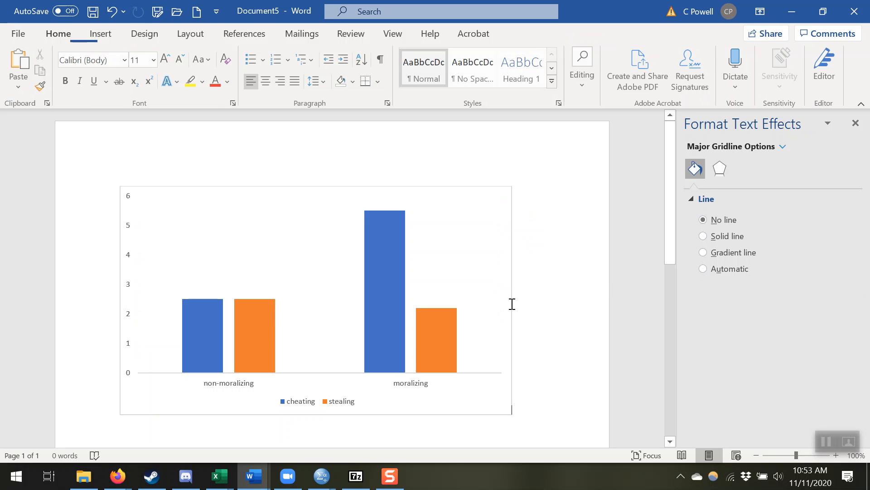
Give the chart's plot area a solid line border
click(482, 335)
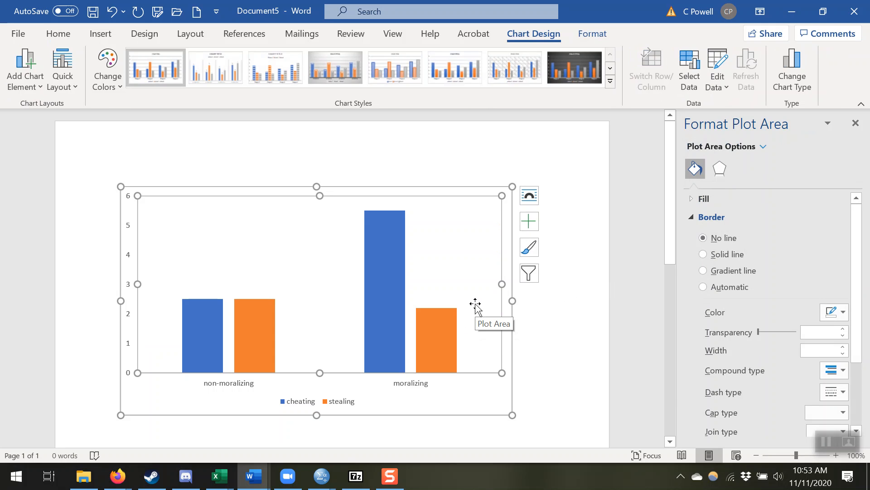
click(703, 254)
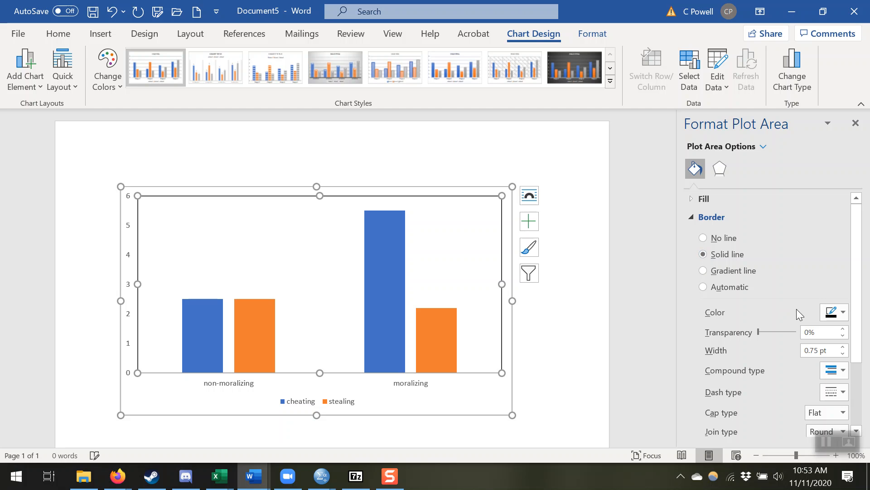
click(576, 356)
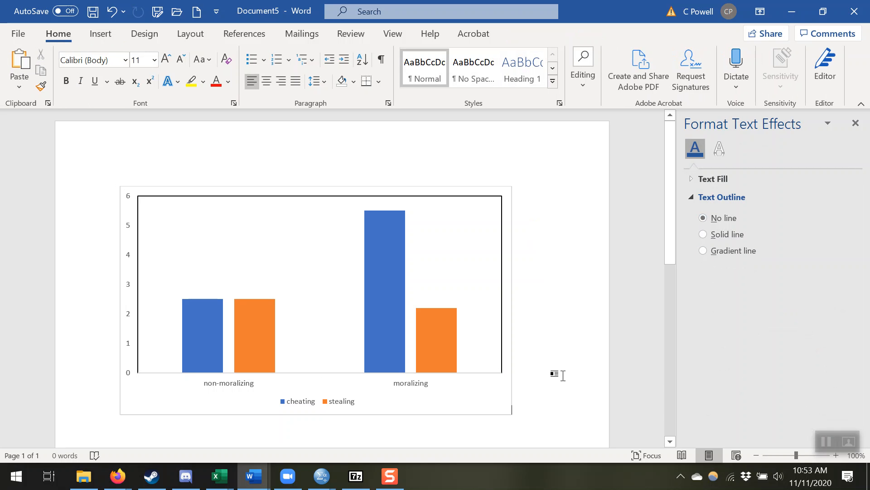
Remove the outer border of the chart area by setting it to no line
click(510, 415)
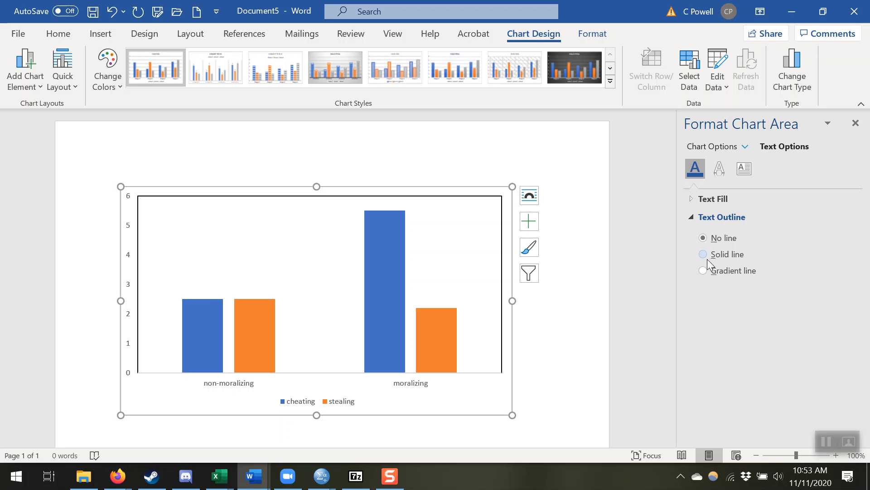
click(710, 146)
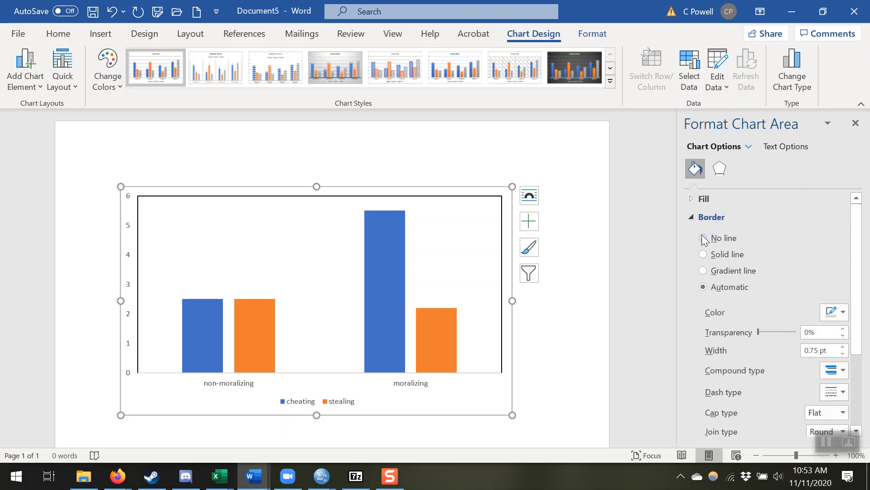
click(703, 238)
click(560, 416)
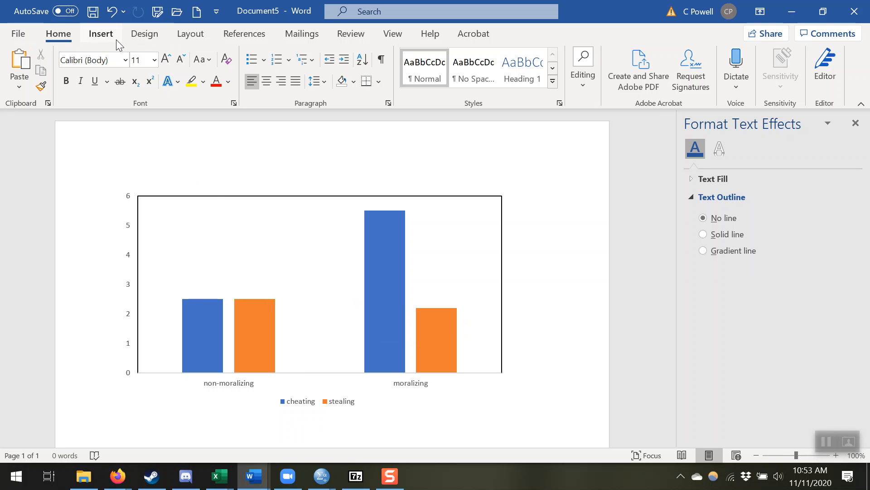
Move the chart's legend from below the plot to the Right position
right_click(204, 240)
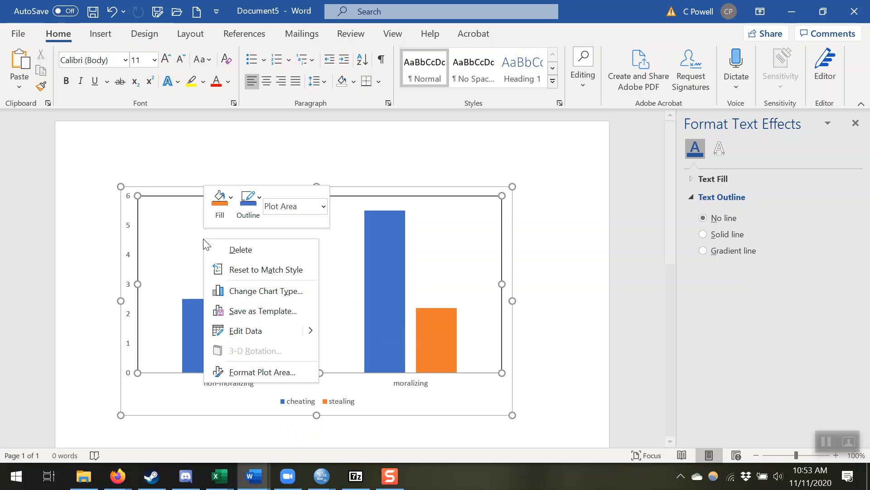
key(f)
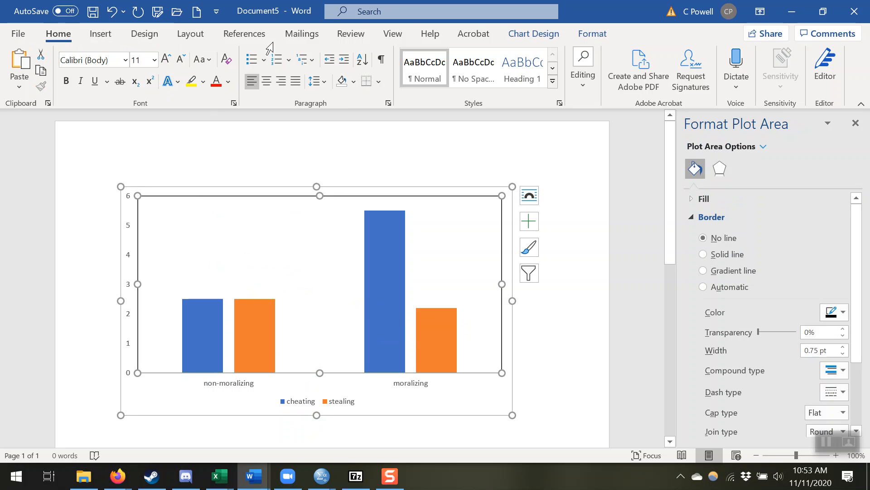
click(530, 36)
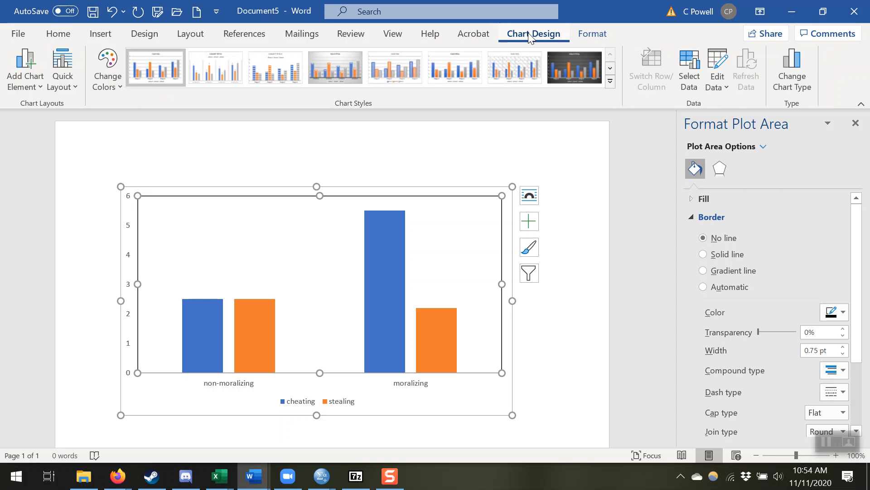
click(32, 93)
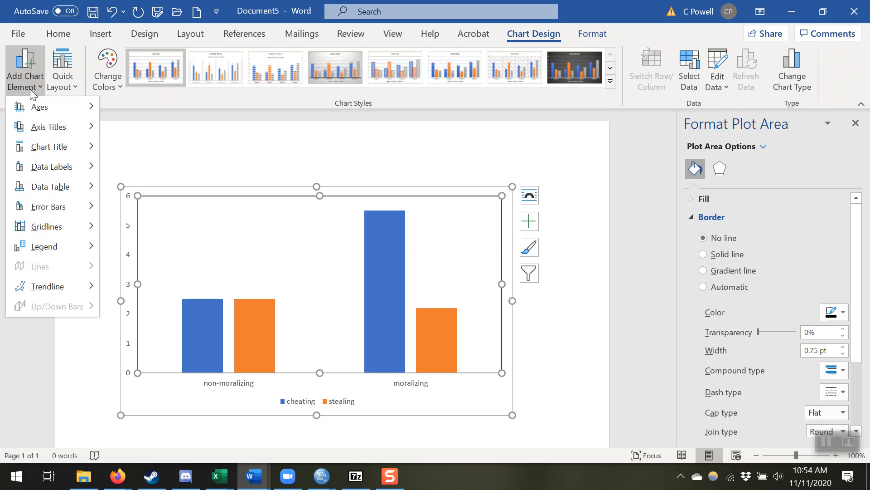
mouse_move(69, 243)
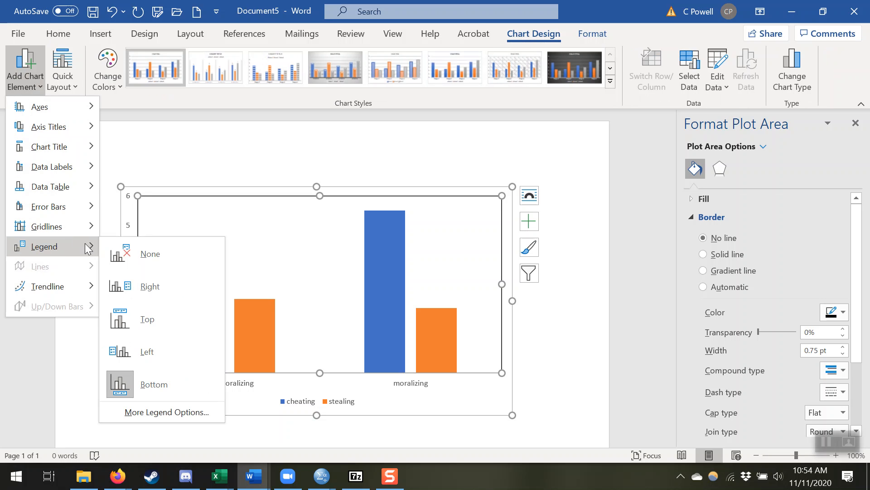
click(154, 284)
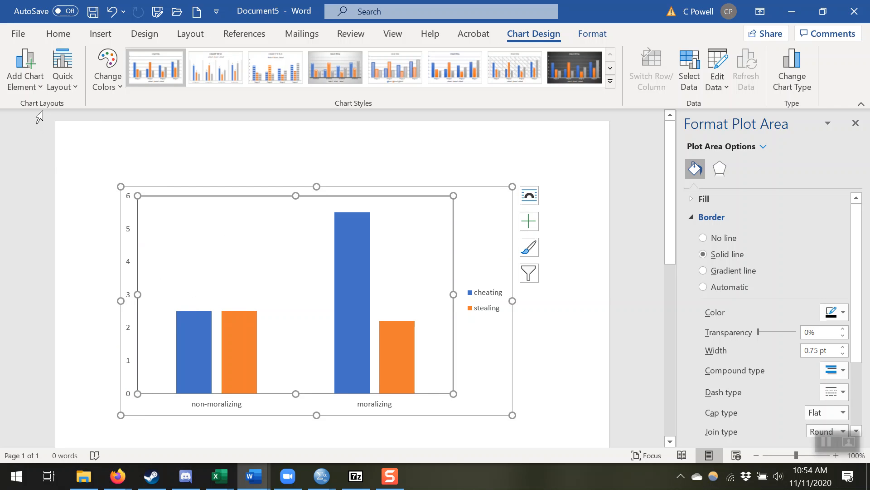
Add a primary vertical axis title to the chart reading "Hypocrisy"
click(31, 82)
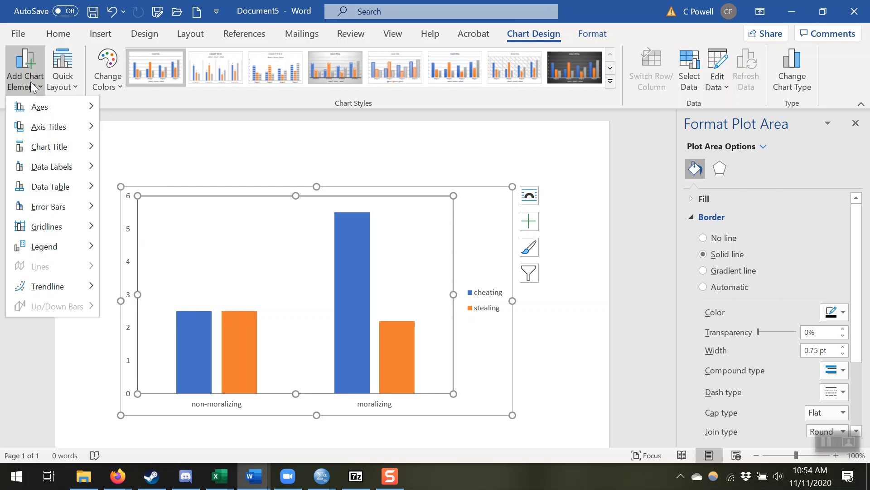
mouse_move(91, 147)
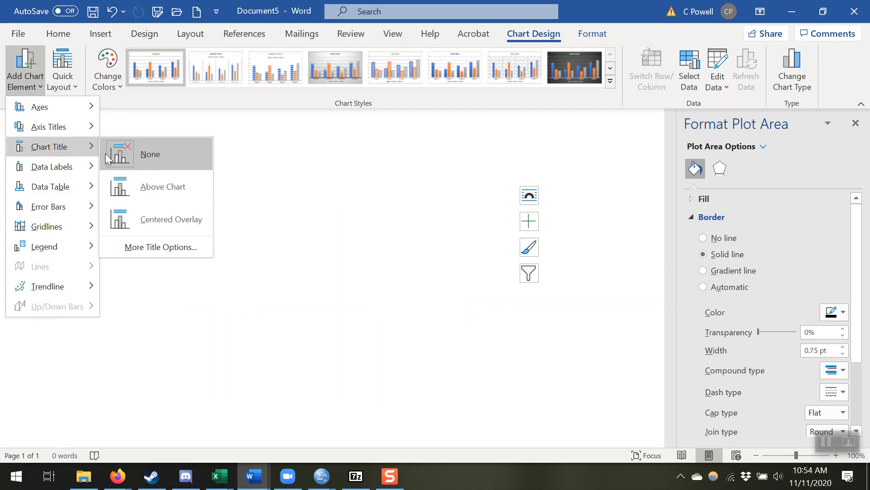
mouse_move(74, 132)
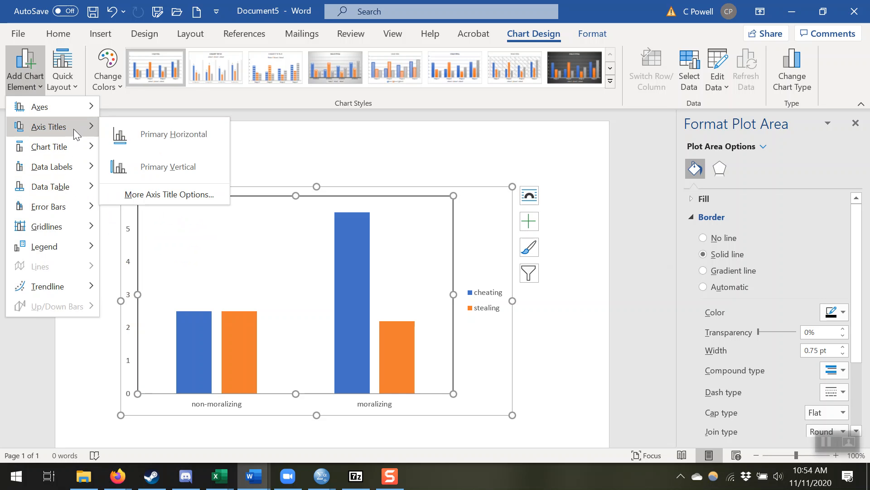
click(138, 165)
text(Hypocrisy)
click(356, 422)
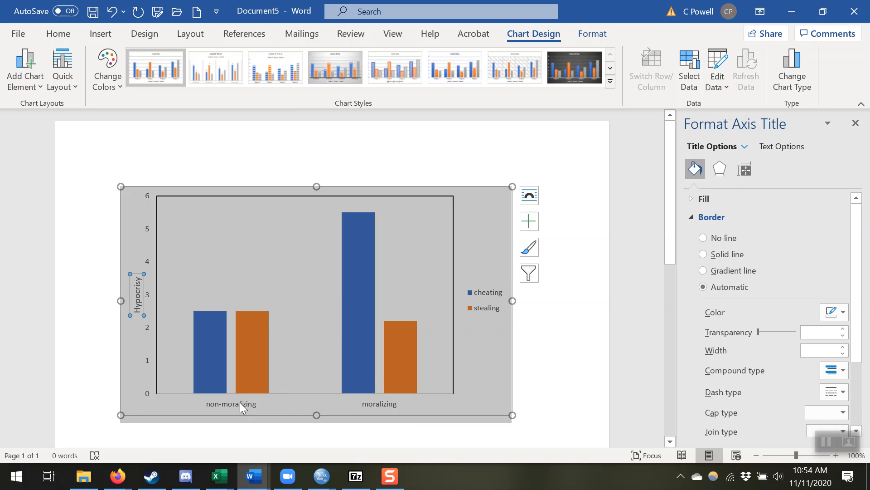
click(543, 393)
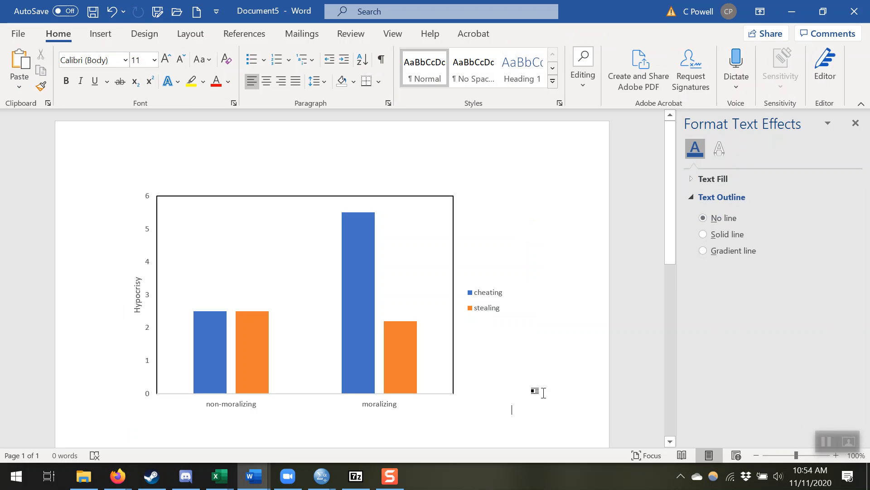
Give the chart's legend a solid line border
click(485, 316)
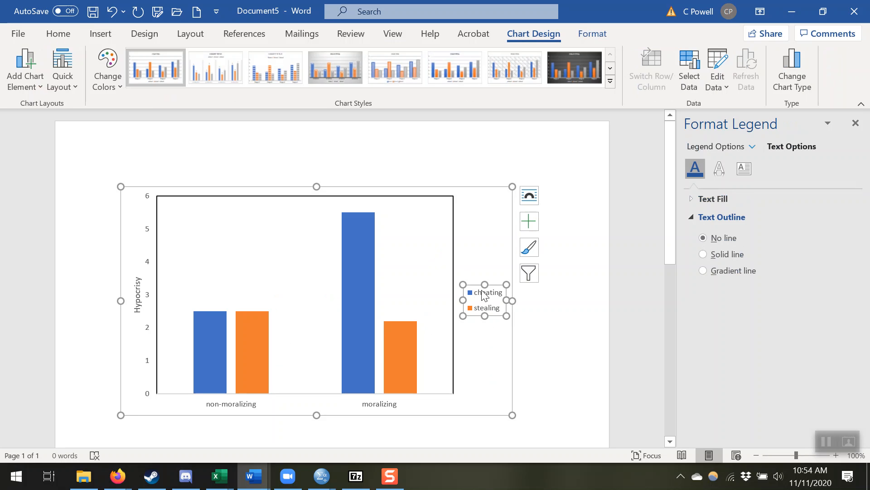
click(713, 147)
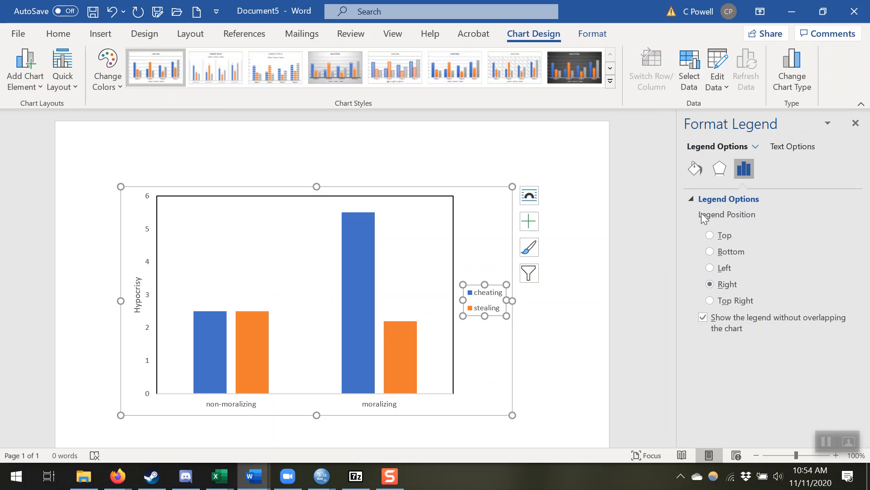
click(698, 176)
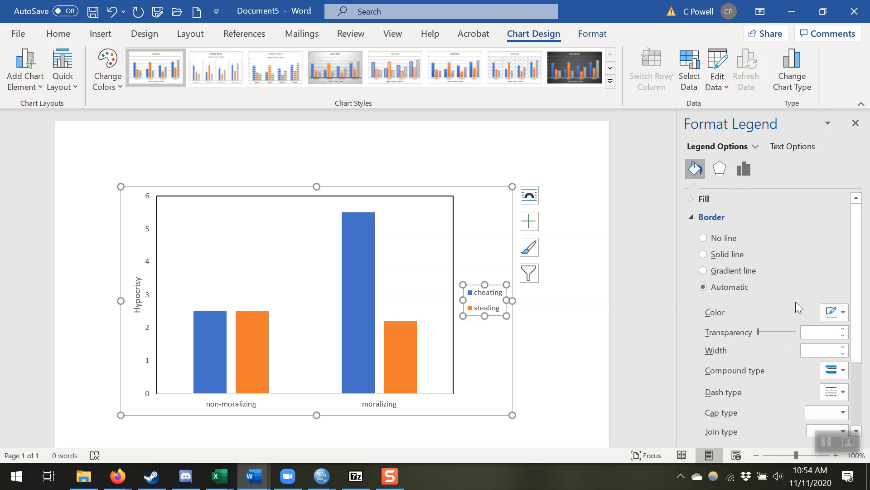
click(728, 260)
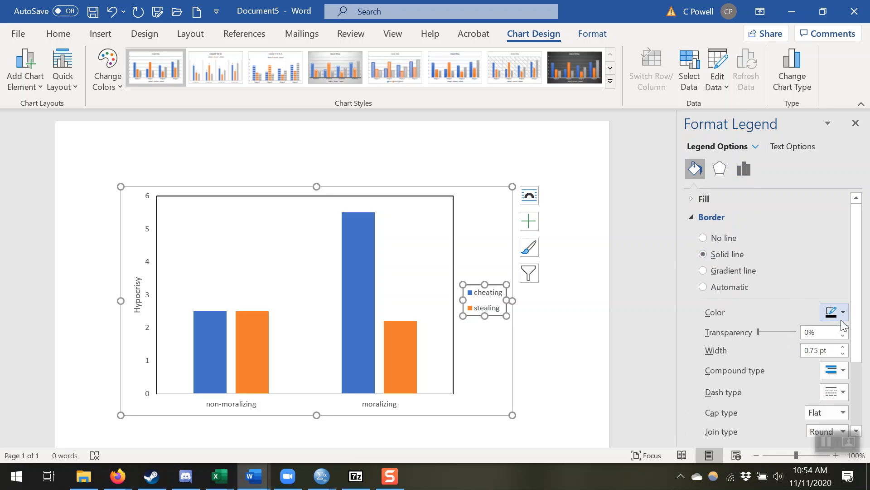
click(552, 414)
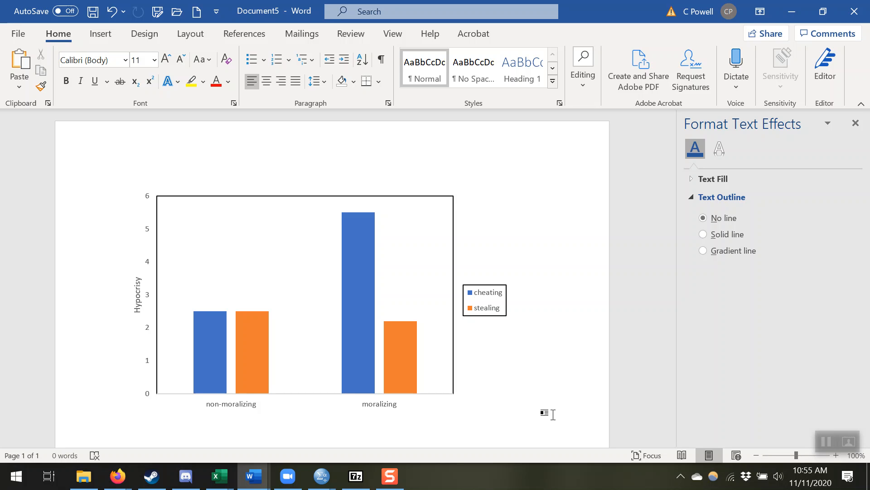
Set the font for the empty line below the chart to Times New Roman, size 12
key(ctrl+z)
click(122, 63)
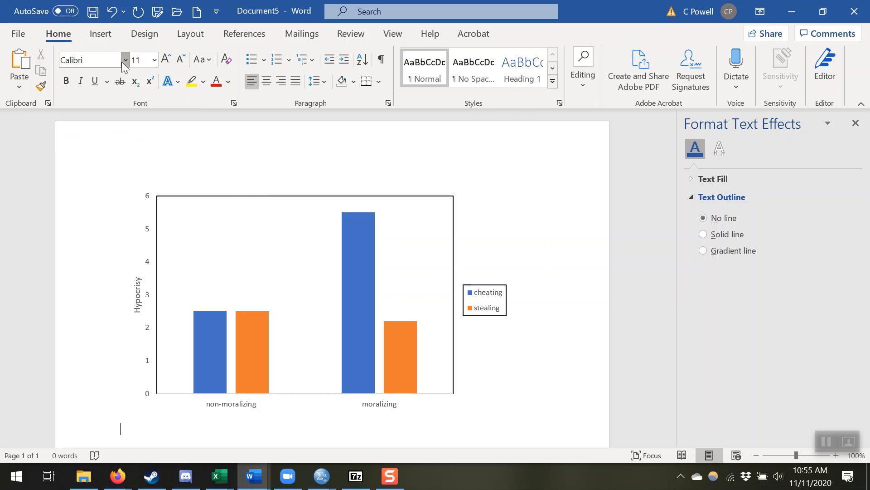
click(179, 154)
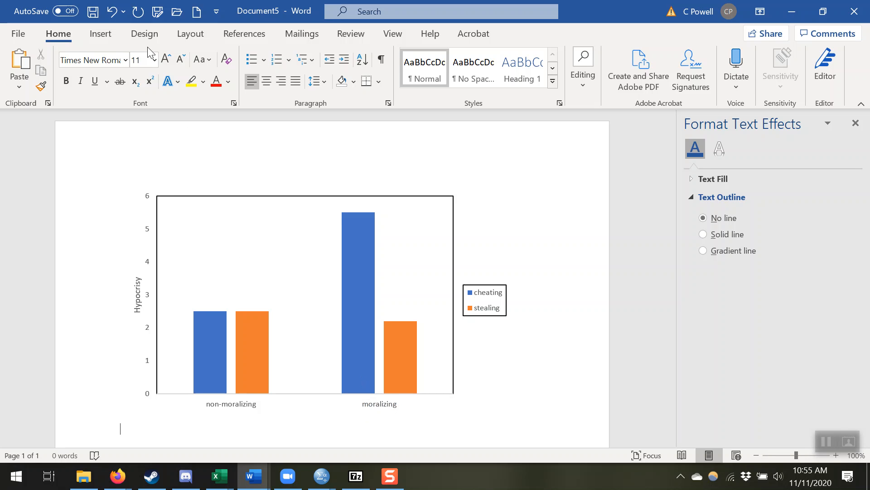
click(154, 60)
click(151, 145)
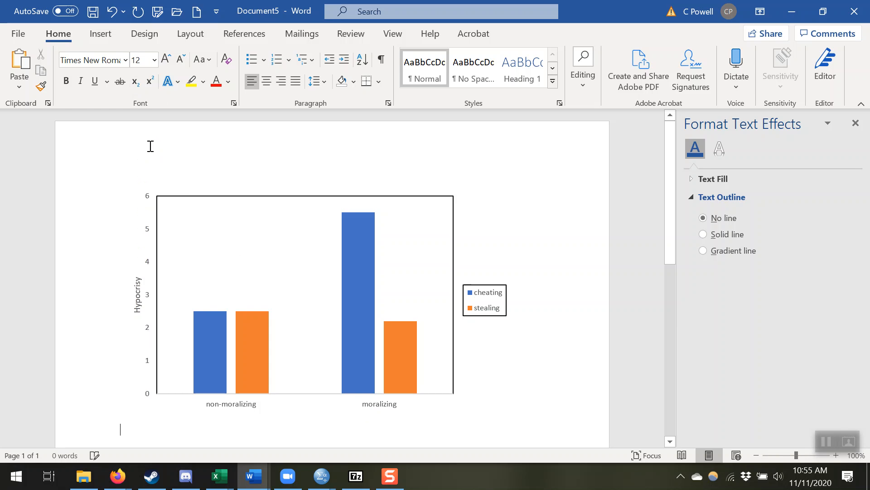
Write the caption "Figure 1. Effects of moralizing and type of misfortune on hypocrisy" below the chart
text(Figure 1)
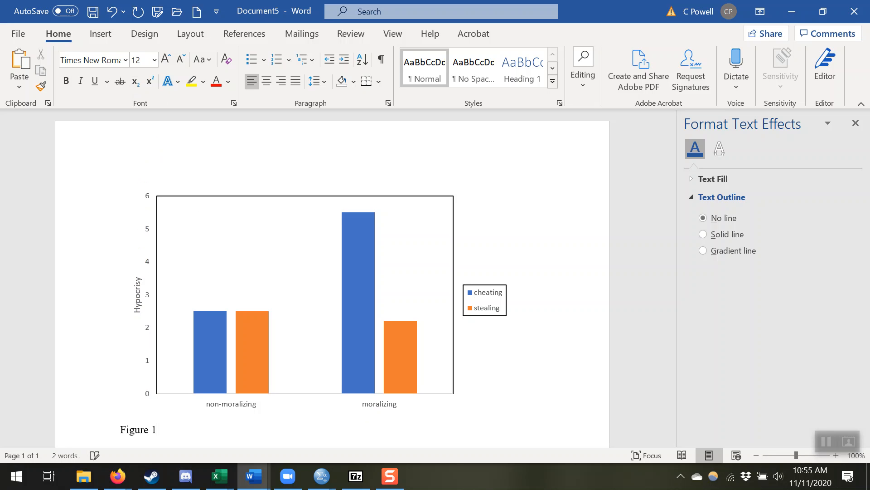
text(. Effects of moralizing and dy)
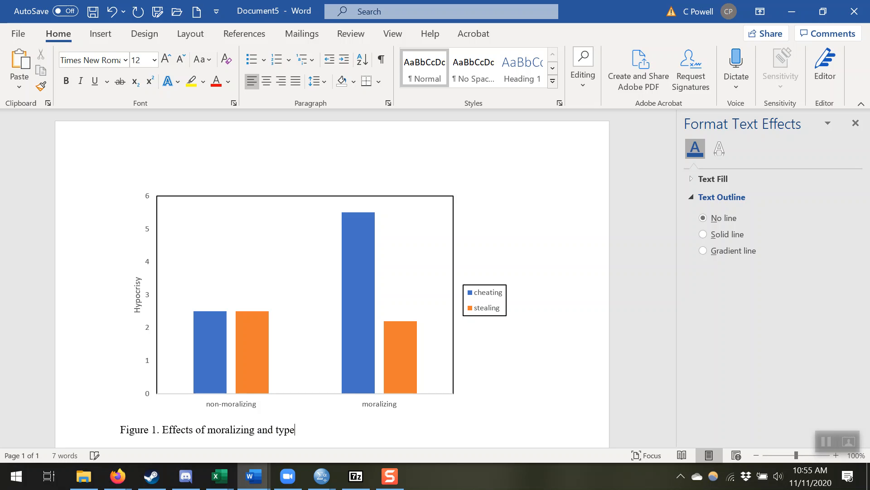
text(pe of misfortune on hypocrisy)
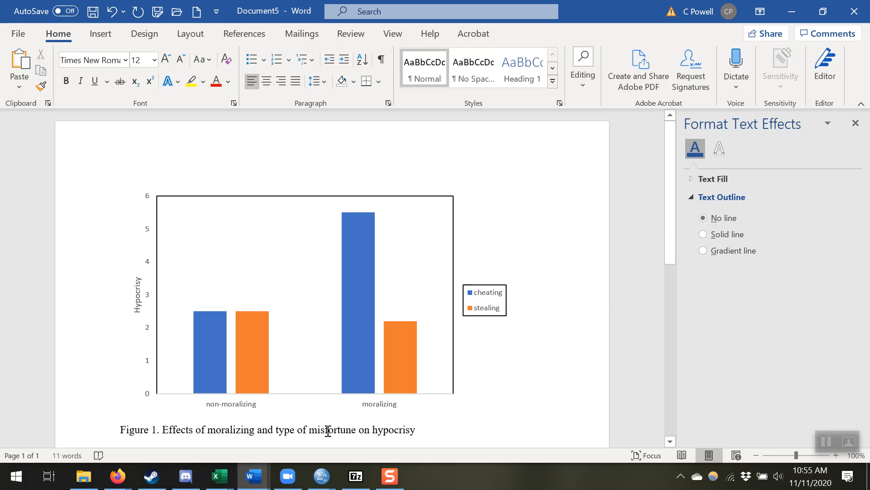
Italicize only the words "Figure 1" in the caption below the chart
drag(421, 429, 163, 429)
click(228, 431)
drag(157, 429, 107, 431)
key(ctrl+i)
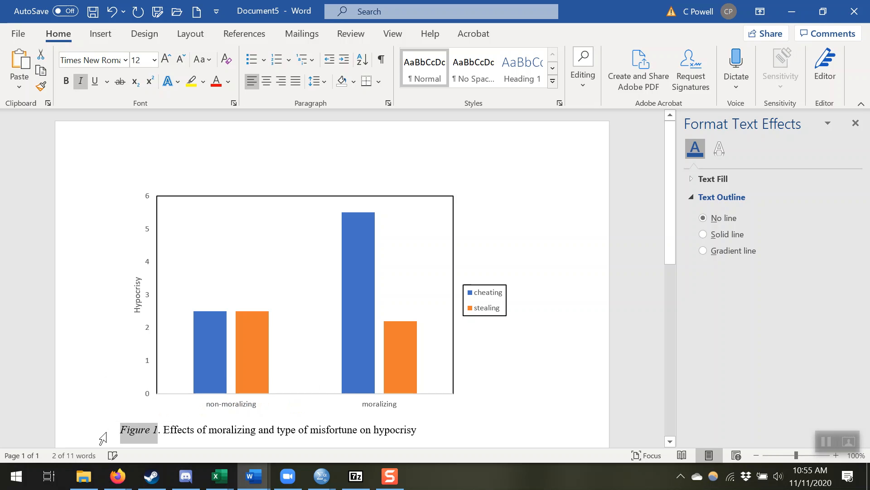
click(470, 429)
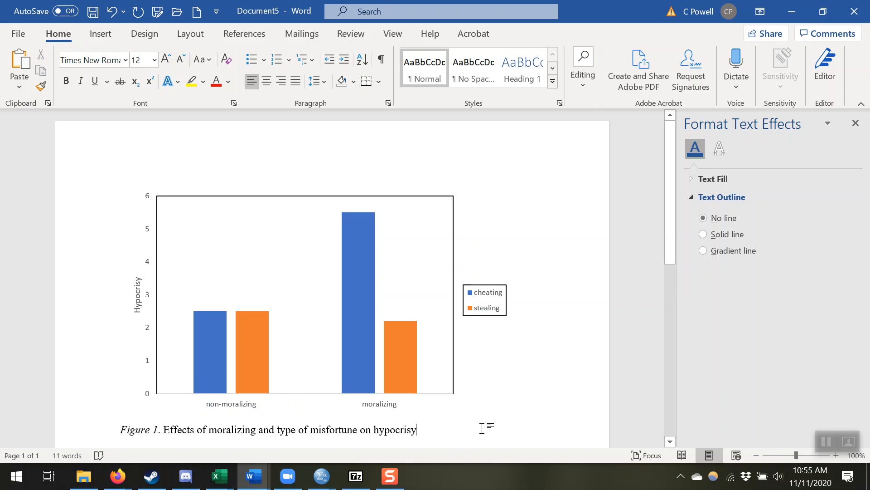